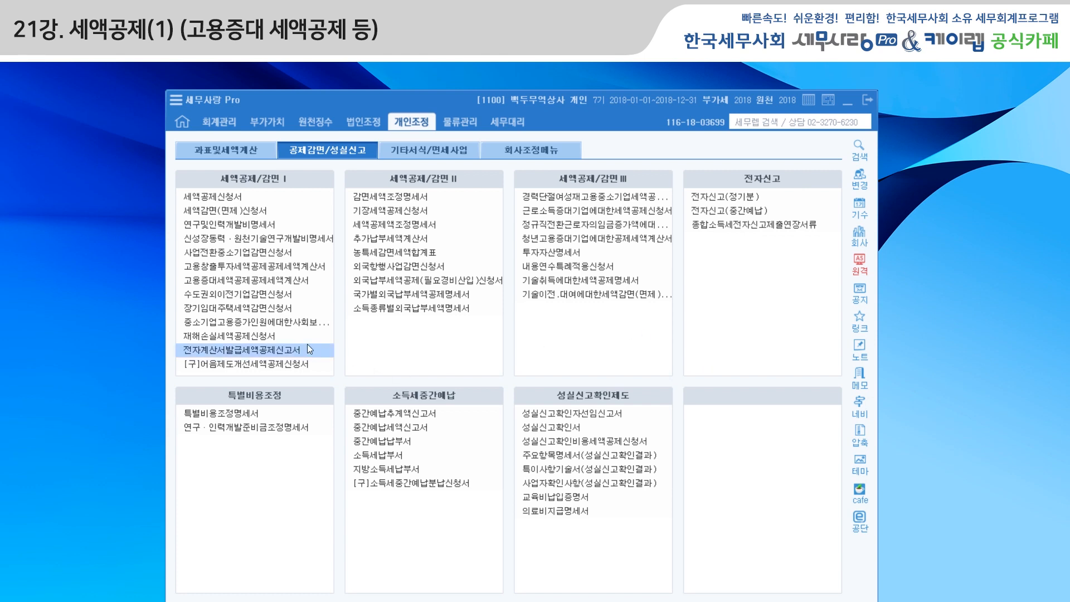
Open the 중소기업고용증가인원에대한사회보험료세액공제 calculation form and review the headcount and total pay fields for youth and non-youth workers.
{"action": "left_click", "coordinate": [299, 321]}
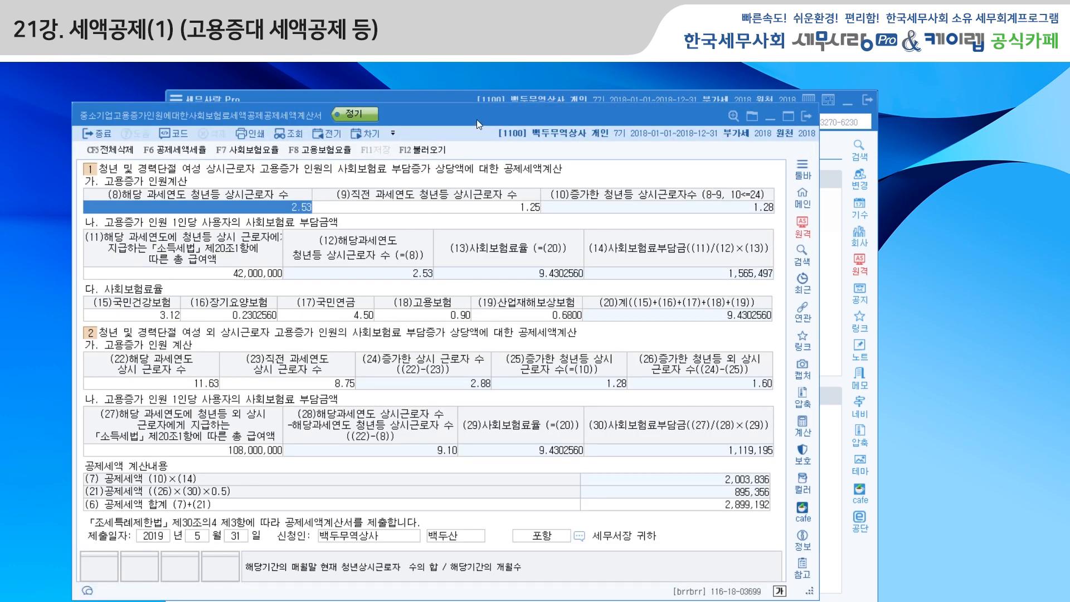
{"action": "left_click_drag", "start_coordinate": [477, 119], "coordinate": [514, 112]}
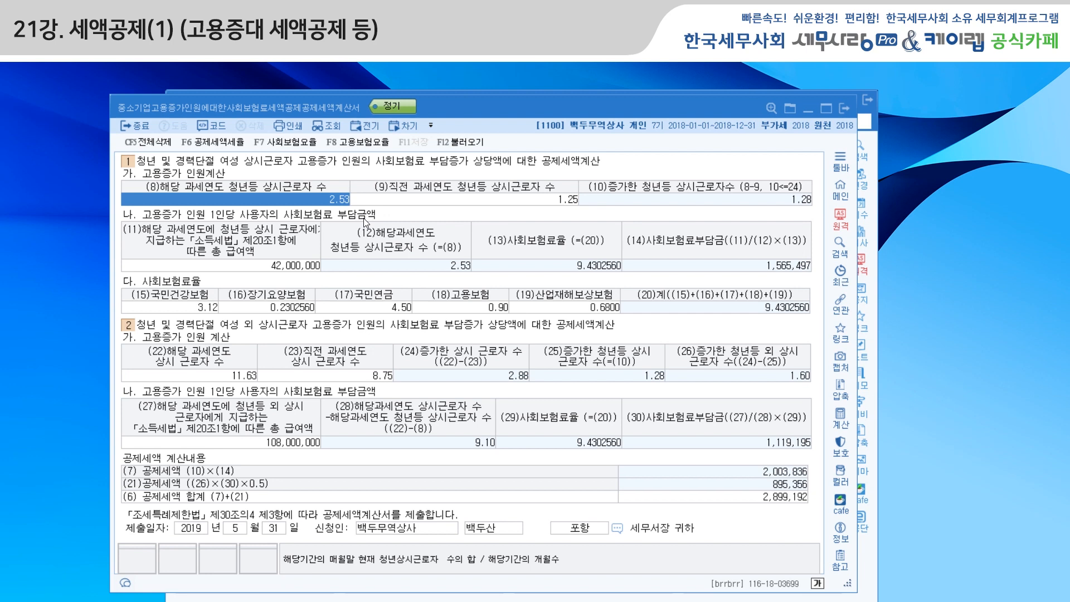
{"action": "left_click", "coordinate": [472, 202]}
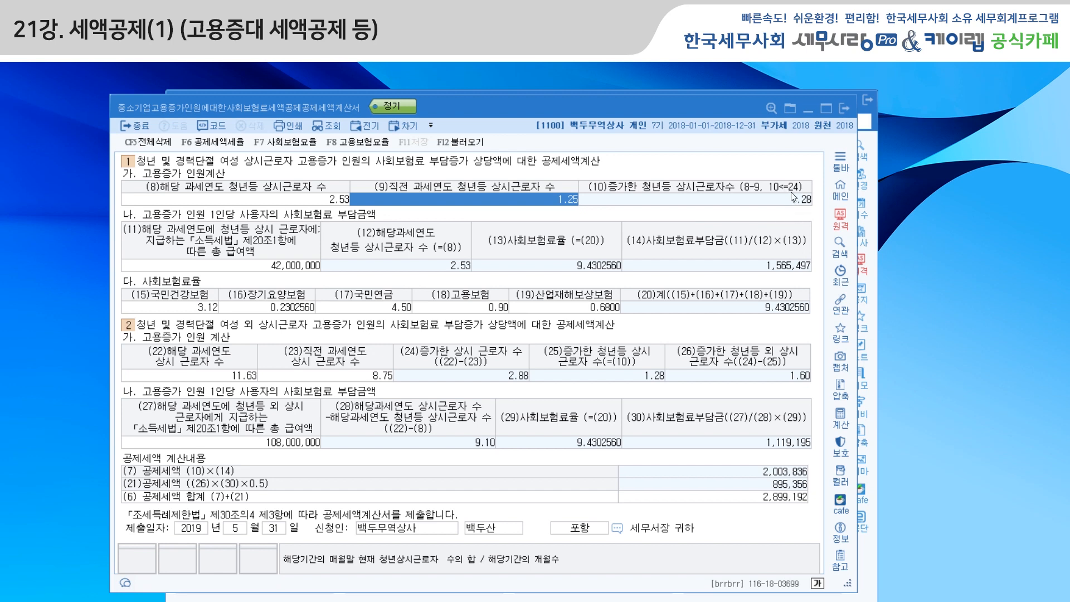
{"action": "left_click", "coordinate": [288, 267]}
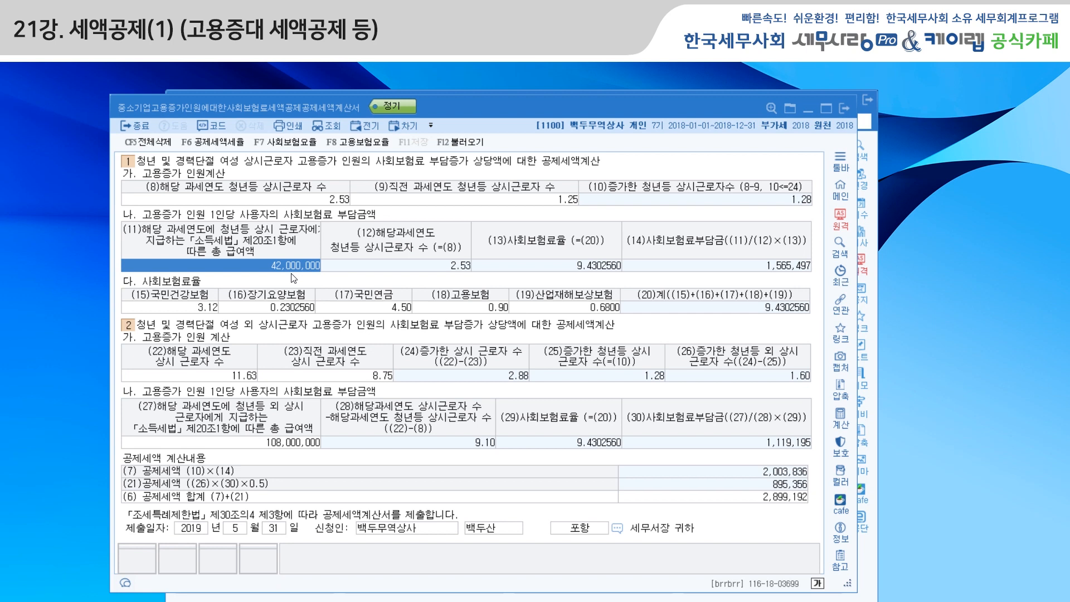
{"action": "left_click", "coordinate": [231, 378]}
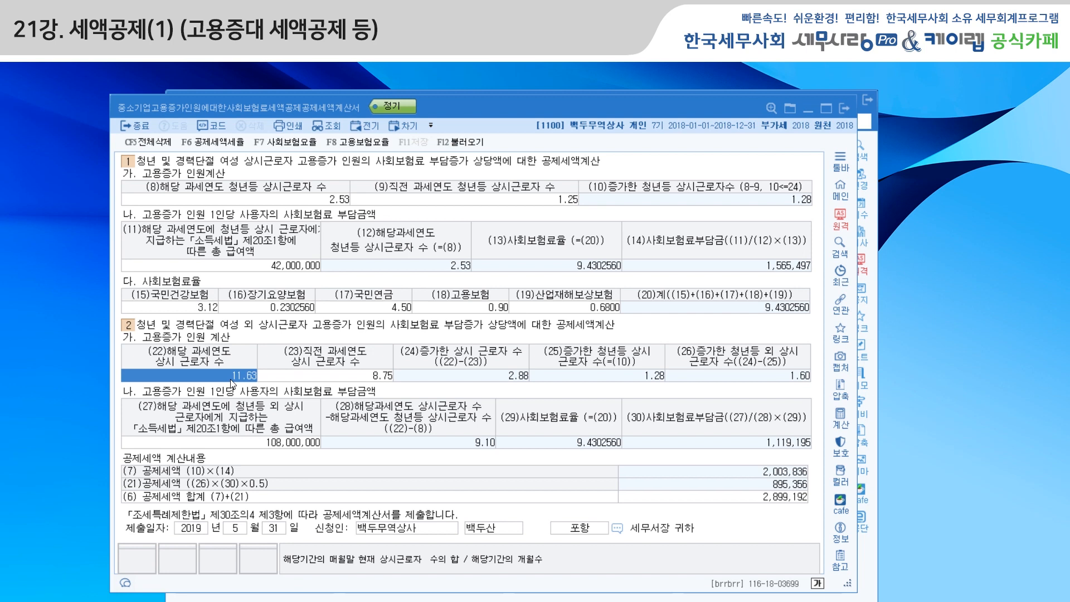
{"action": "left_click", "coordinate": [346, 377]}
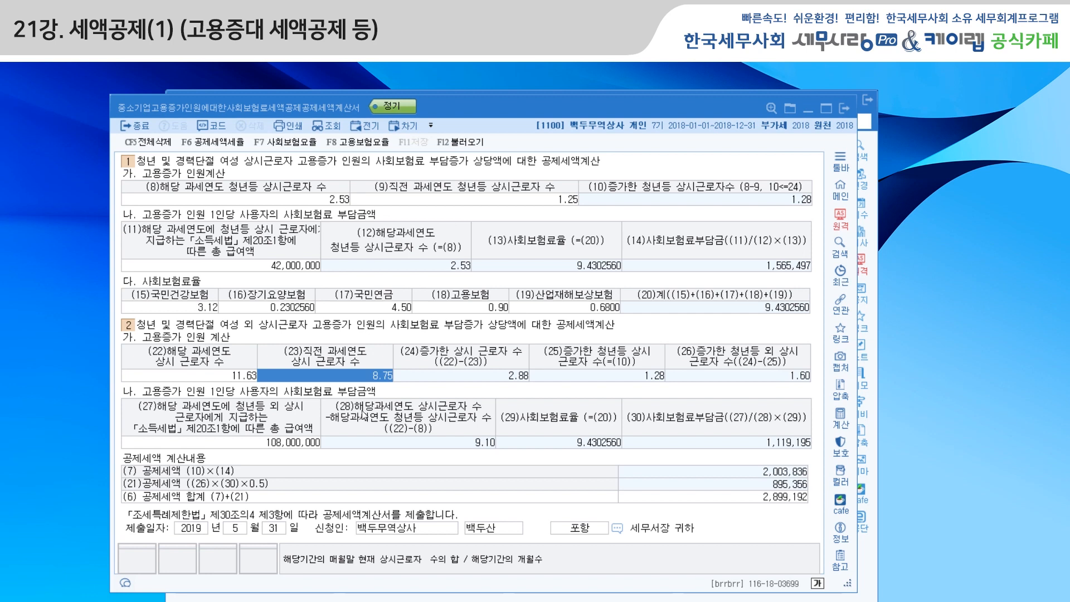
{"action": "left_click", "coordinate": [284, 444]}
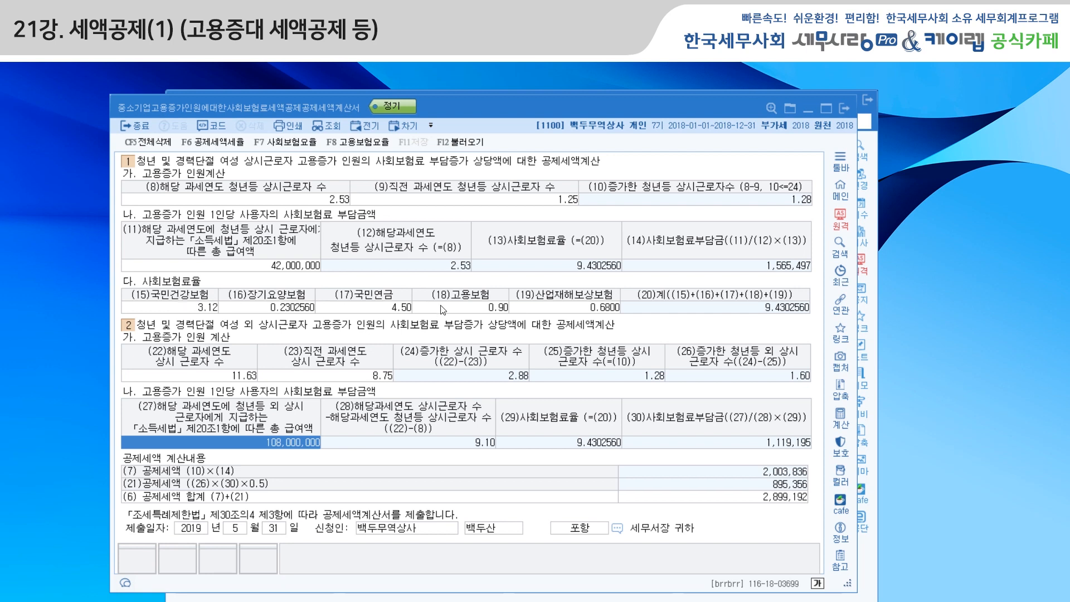
Review the 사회보험료율 entries from 국민건강보험 through 산업재해보상보험, and close the calculation form.
{"action": "left_click", "coordinate": [207, 309]}
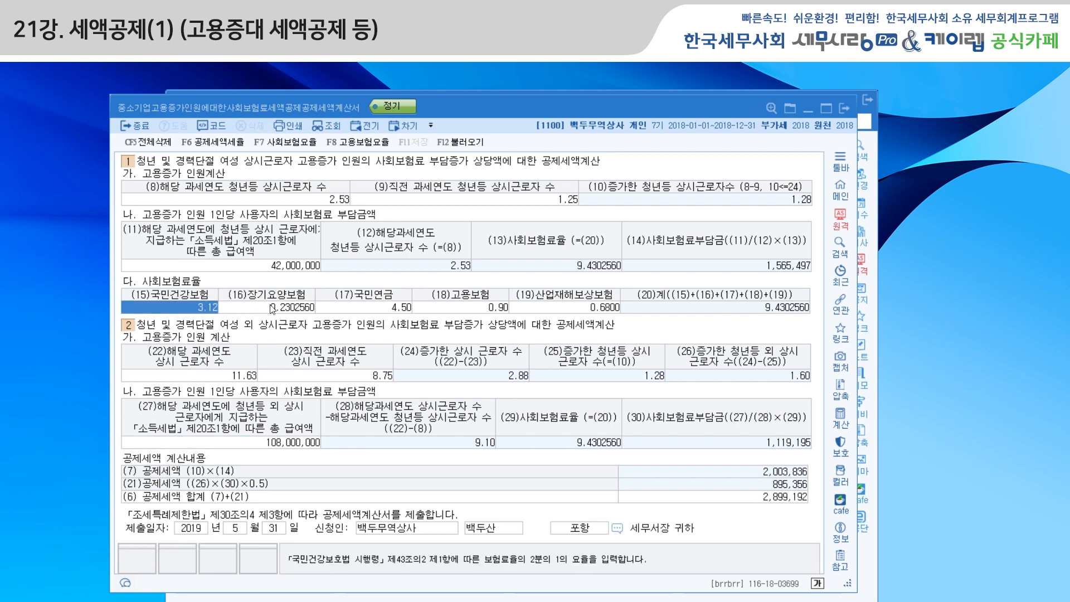
{"action": "left_click", "coordinate": [277, 307]}
{"action": "left_click", "coordinate": [368, 308]}
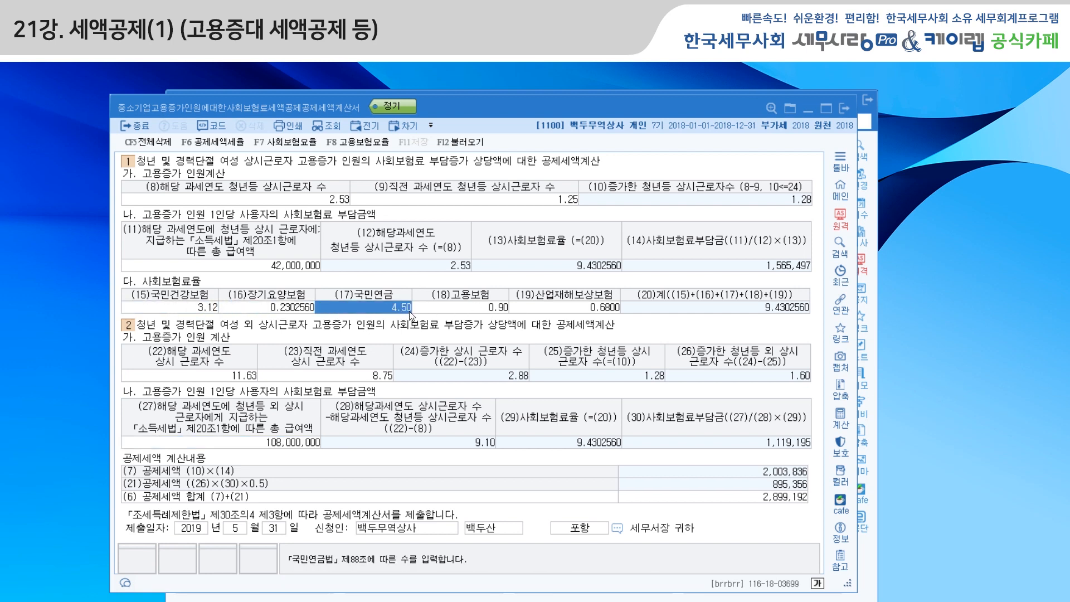
{"action": "left_click", "coordinate": [476, 310]}
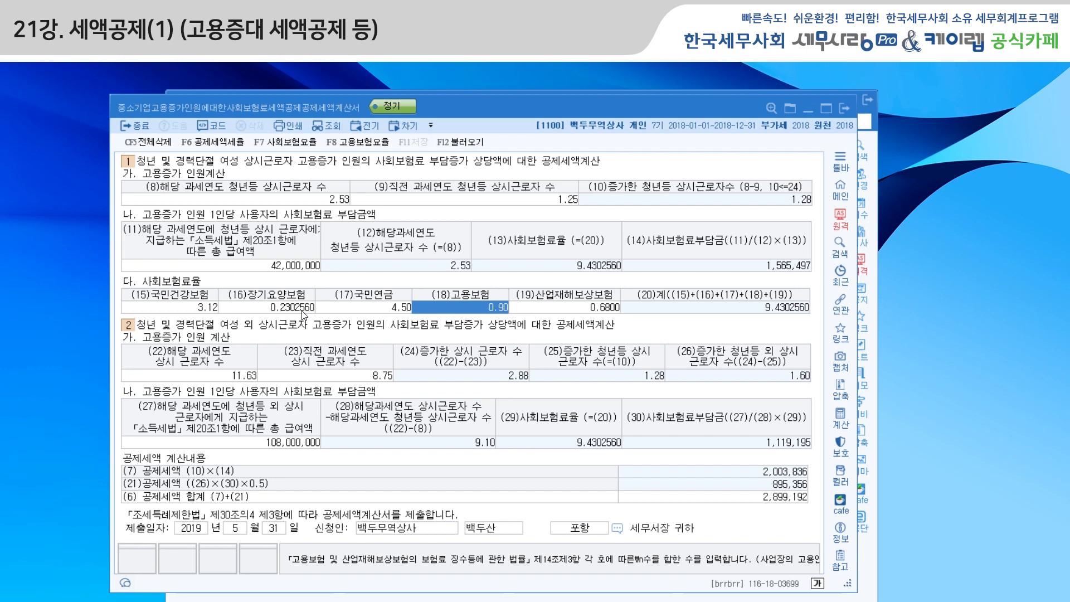
{"action": "left_click", "coordinate": [559, 310]}
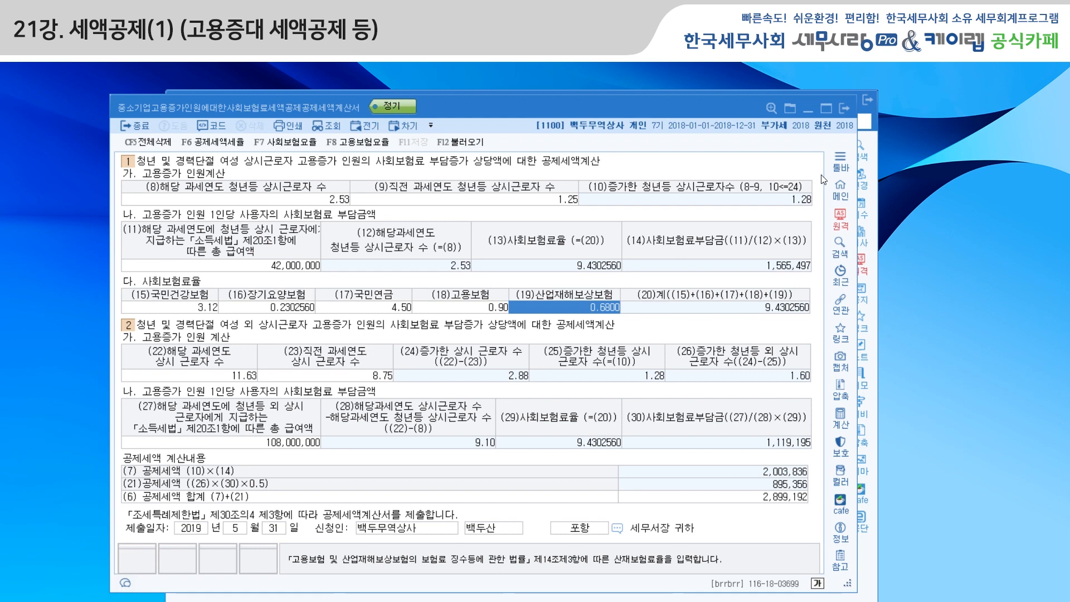
{"action": "left_click", "coordinate": [847, 109]}
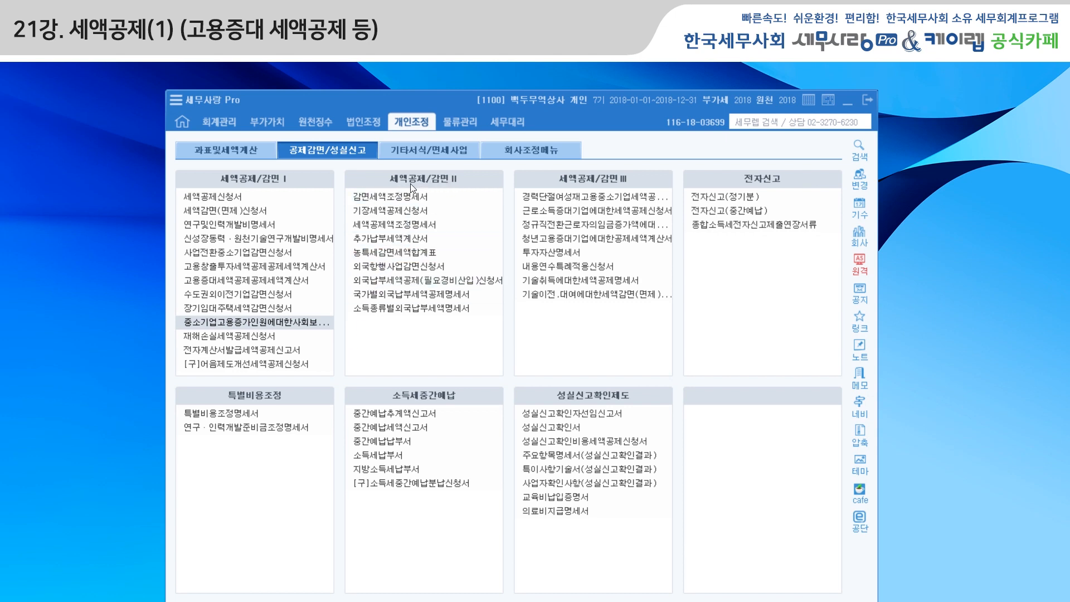
Load the credit data from the individual forms into the 세액공제액조정명세서 and select the 중소기업고용증가인원에 대한 사회보험료 세액공제 row.
{"action": "left_click", "coordinate": [424, 226]}
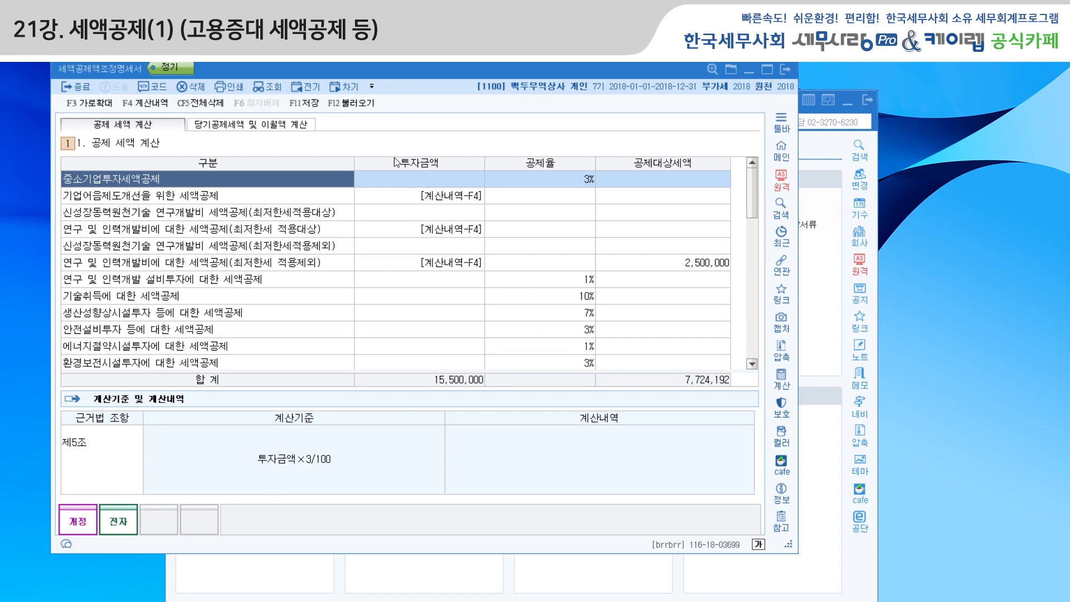
{"action": "left_click_drag", "start_coordinate": [406, 71], "coordinate": [486, 115]}
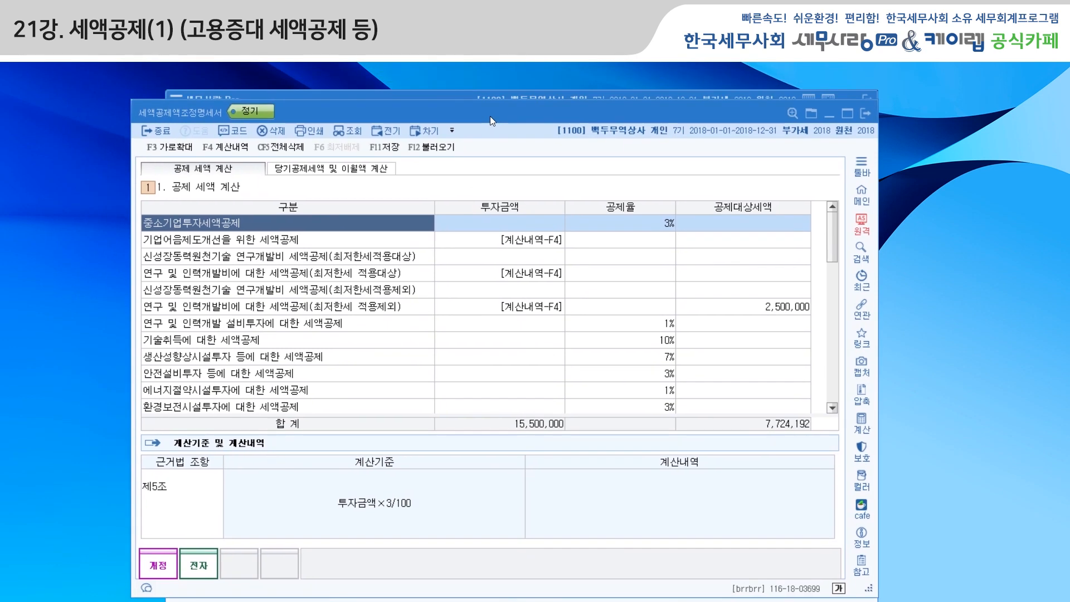
{"action": "left_click", "coordinate": [430, 149]}
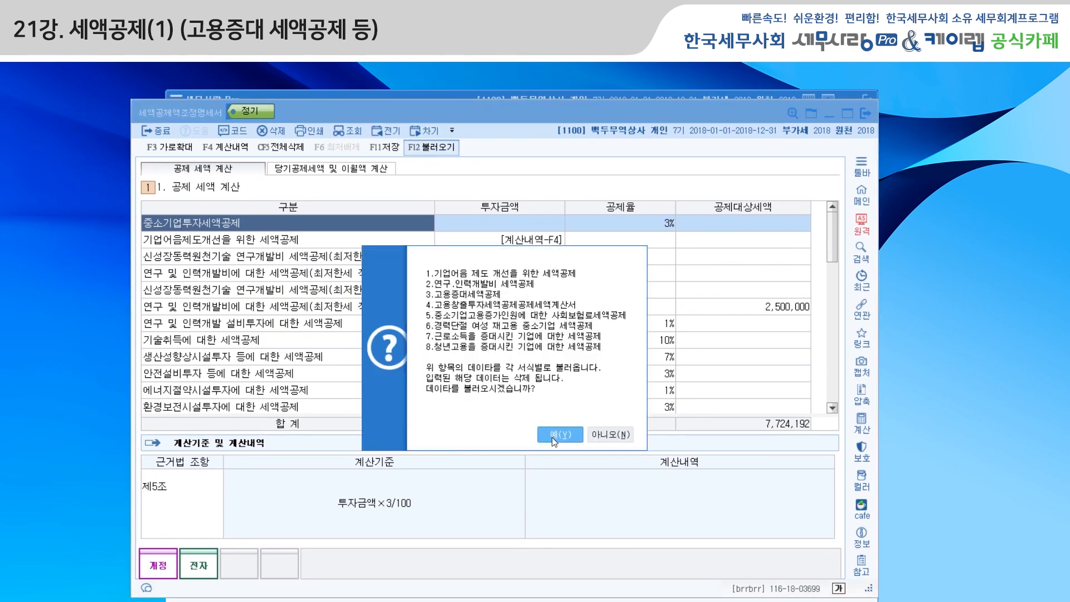
{"action": "left_click", "coordinate": [560, 435]}
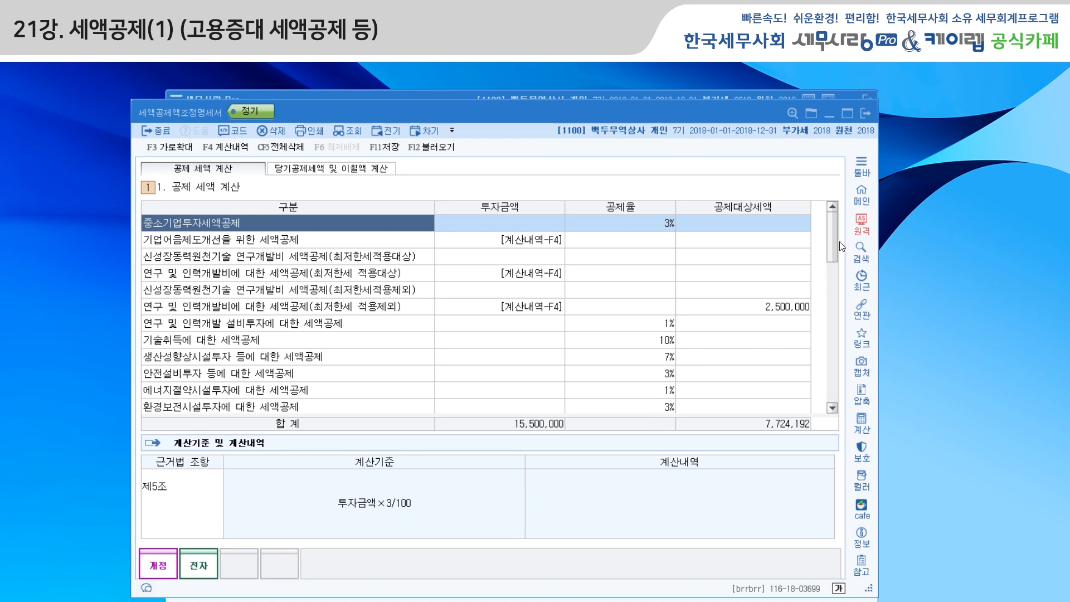
{"action": "left_click_drag", "start_coordinate": [835, 243], "coordinate": [839, 319]}
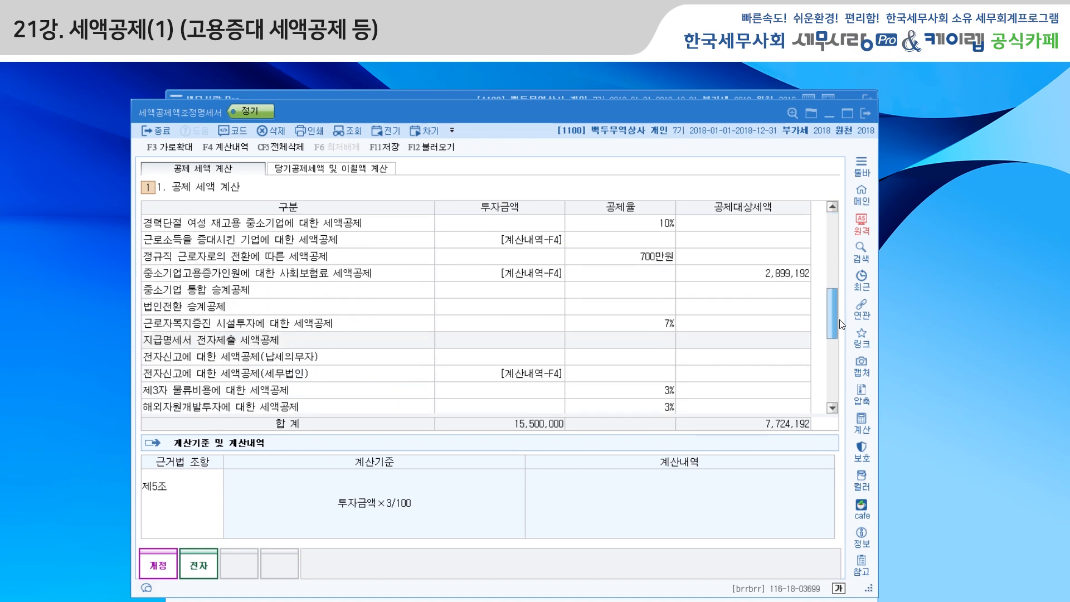
{"action": "left_click", "coordinate": [242, 276]}
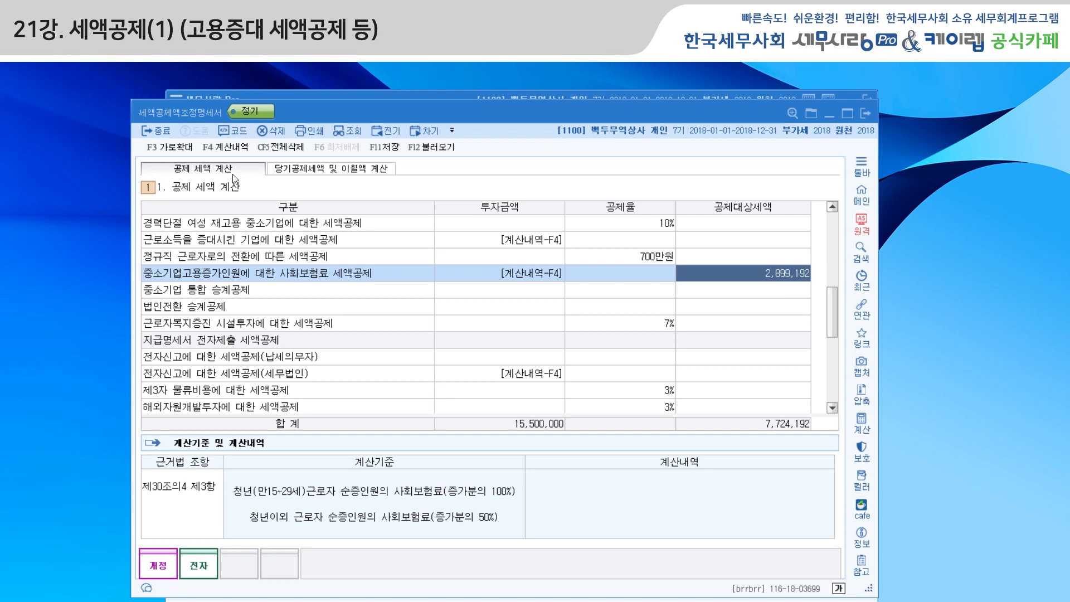
Check the social insurance credit's tax period and current-year amount under 당기공제세액 및 이월액 계산, and close the statement with saving.
{"action": "left_click", "coordinate": [356, 170]}
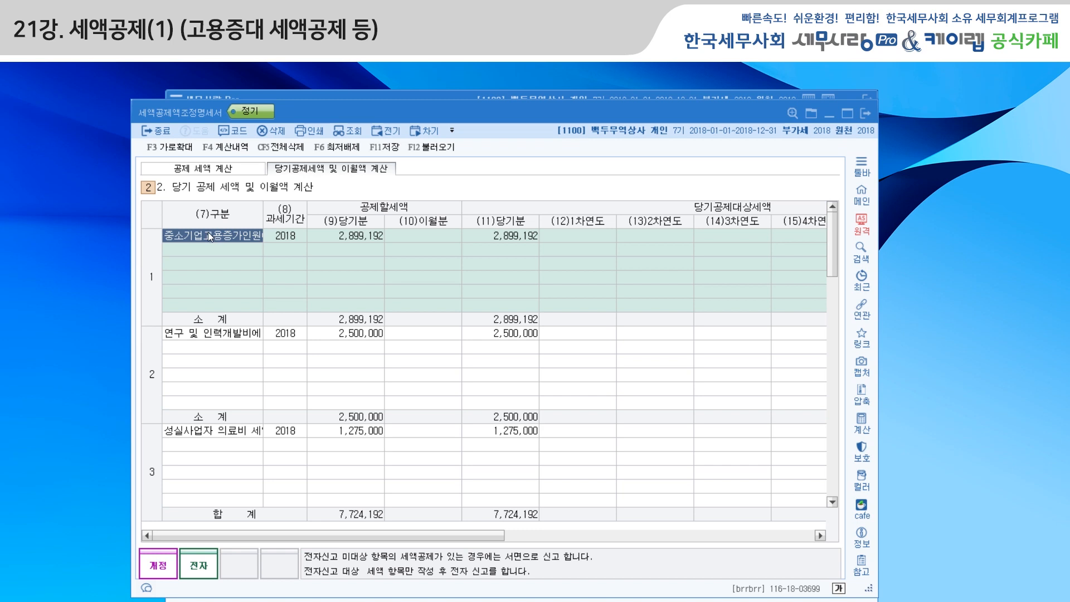
{"action": "left_click", "coordinate": [233, 130]}
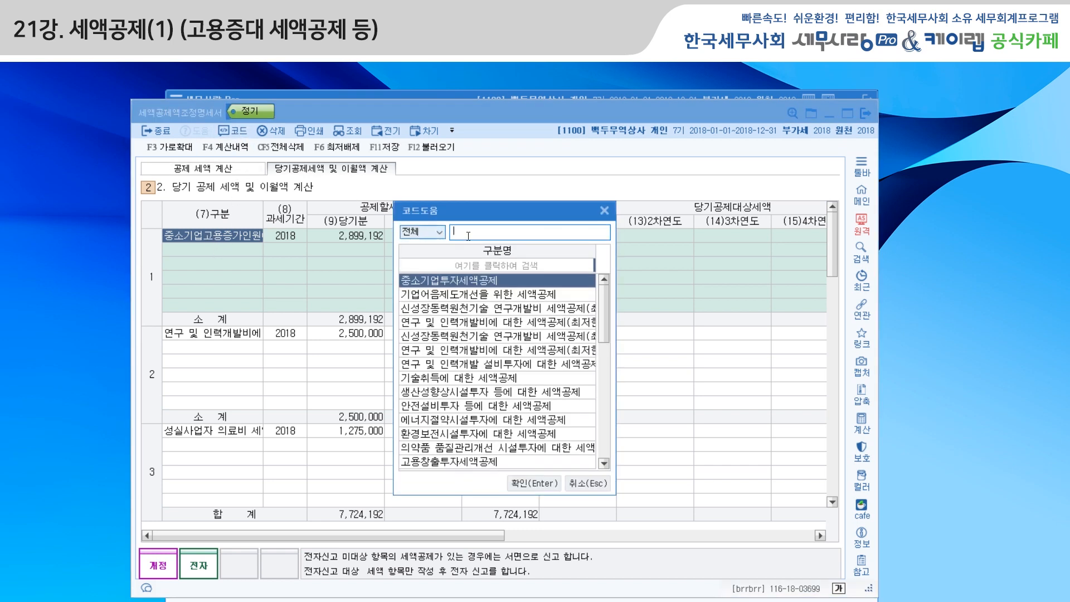
{"action": "left_click", "coordinate": [605, 211]}
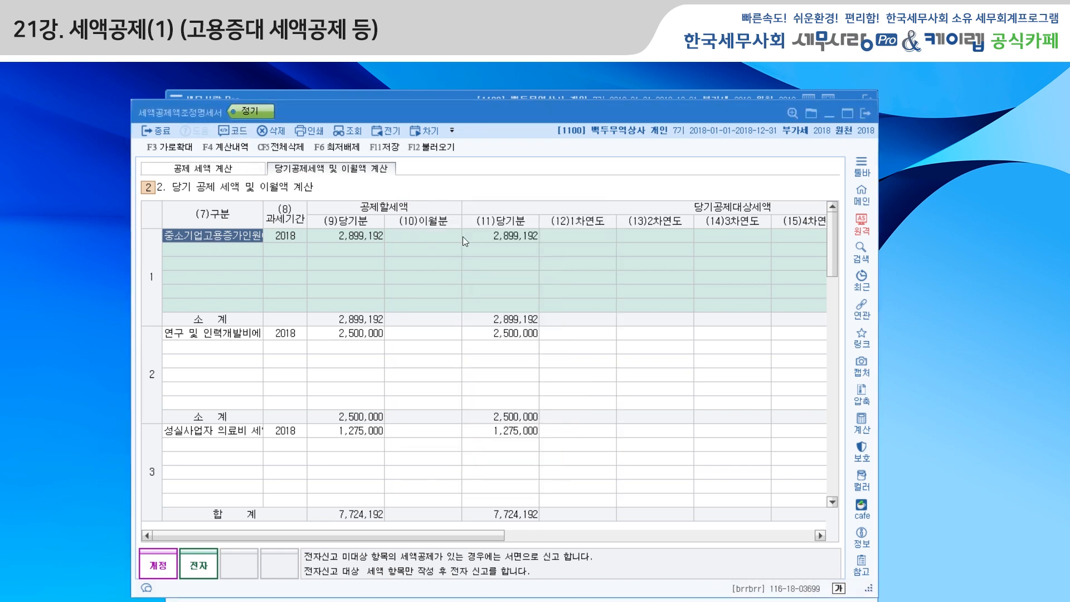
{"action": "left_click", "coordinate": [289, 235]}
{"action": "left_click", "coordinate": [382, 237]}
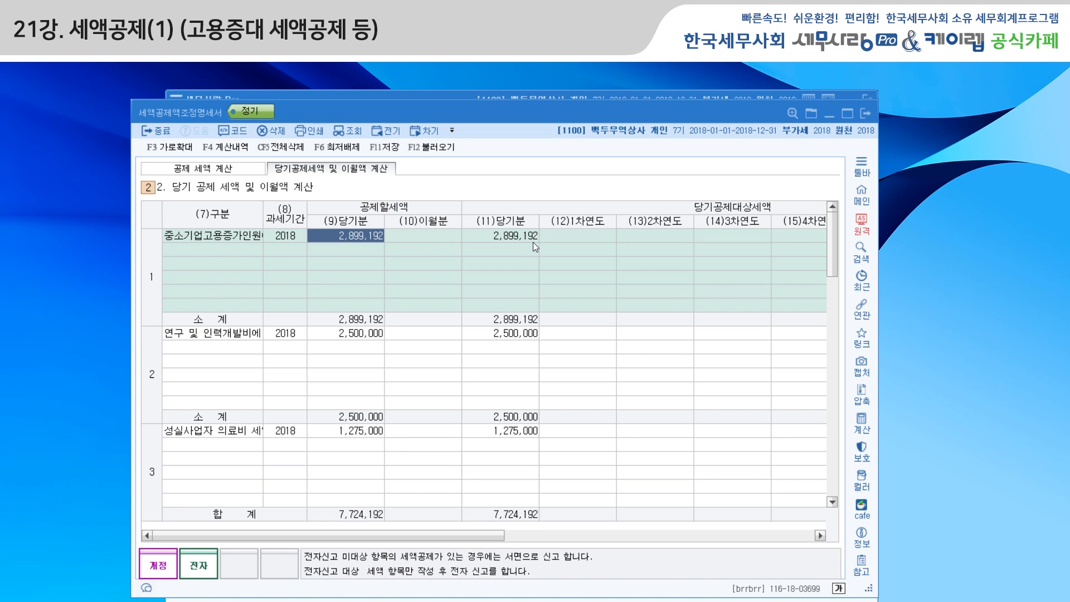
{"action": "left_click", "coordinate": [867, 114]}
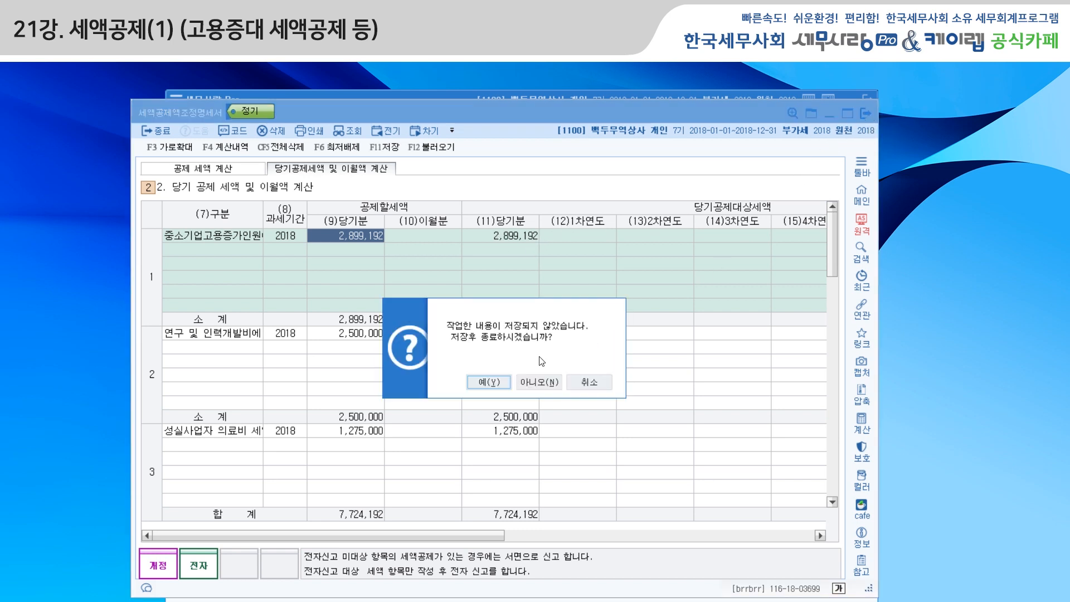
{"action": "left_click", "coordinate": [501, 384]}
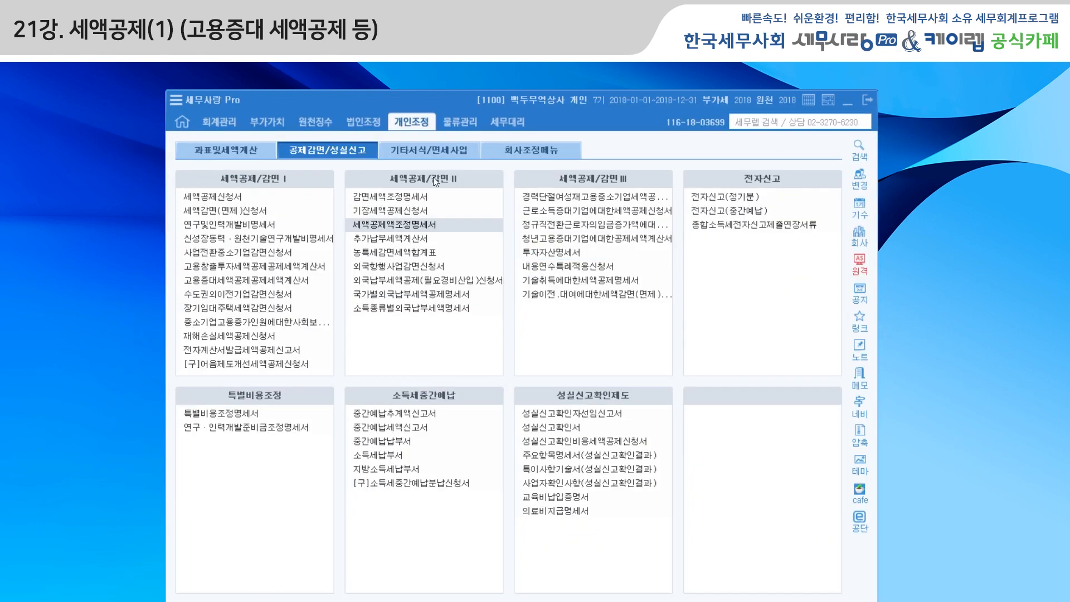
Open the 종합소득세신고서 and bring up the tax credit entry window from its 종합소득세계산 section.
{"action": "left_click", "coordinate": [245, 155]}
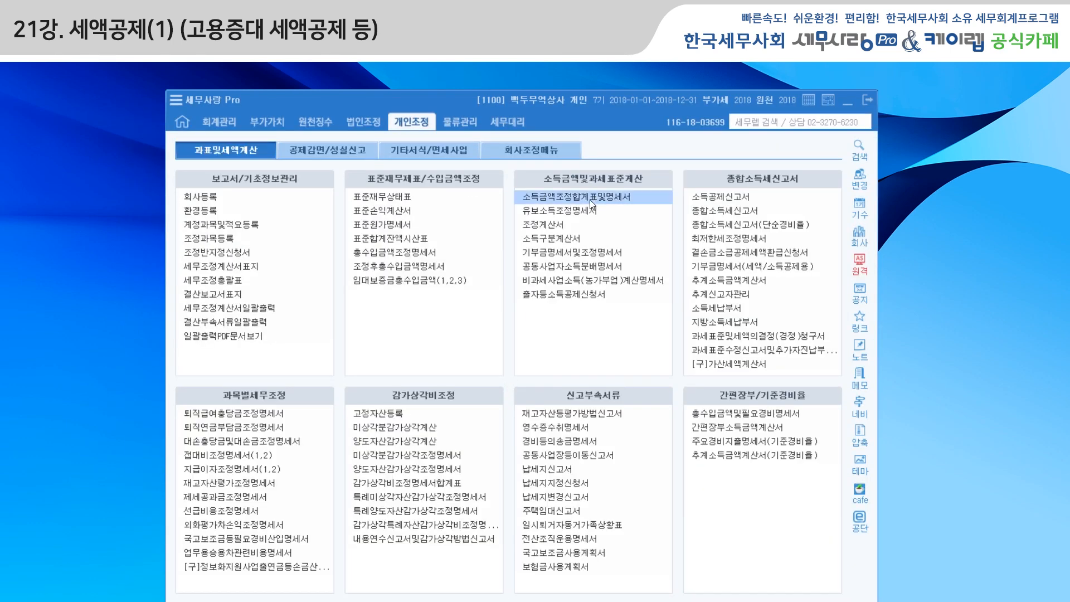
{"action": "left_click", "coordinate": [732, 213]}
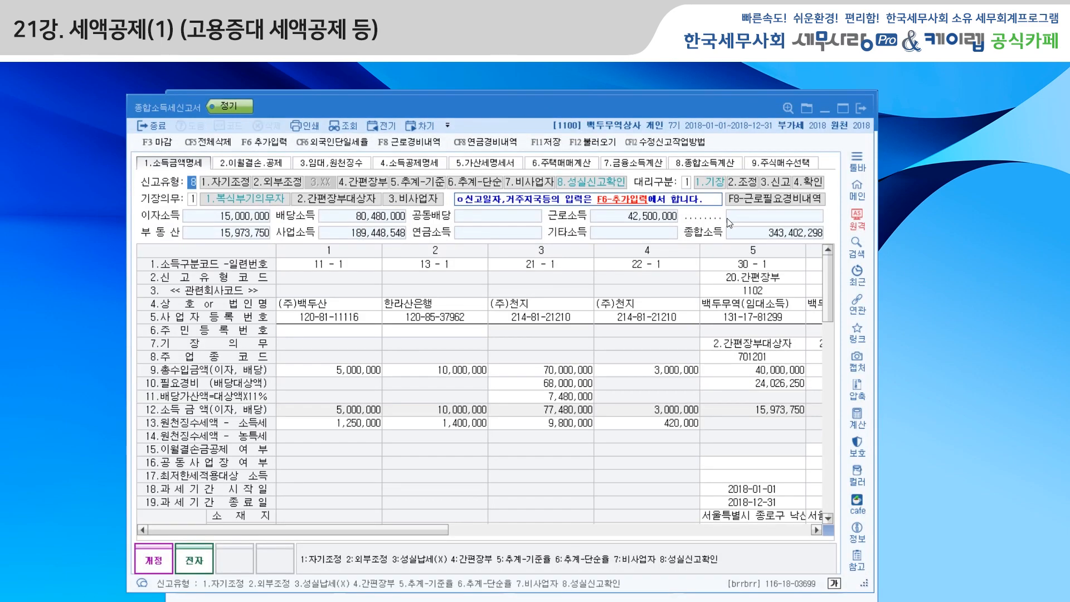
{"action": "left_click", "coordinate": [706, 163]}
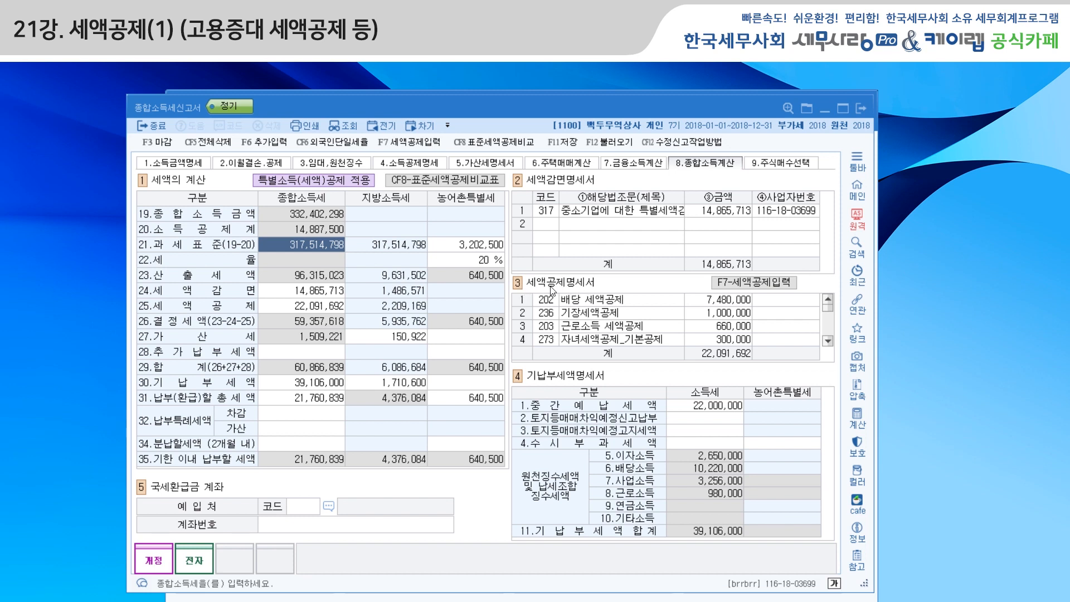
{"action": "left_click", "coordinate": [767, 286]}
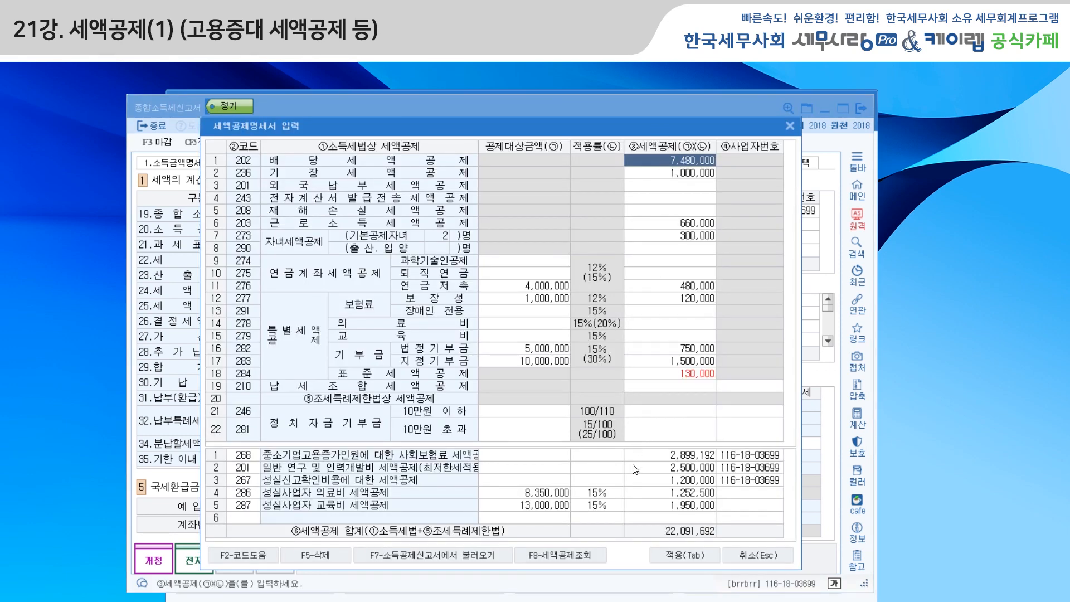
Look up the company's tax credits without applying them, and check the code 268 social insurance credit amount in the entry window.
{"action": "left_click", "coordinate": [539, 558]}
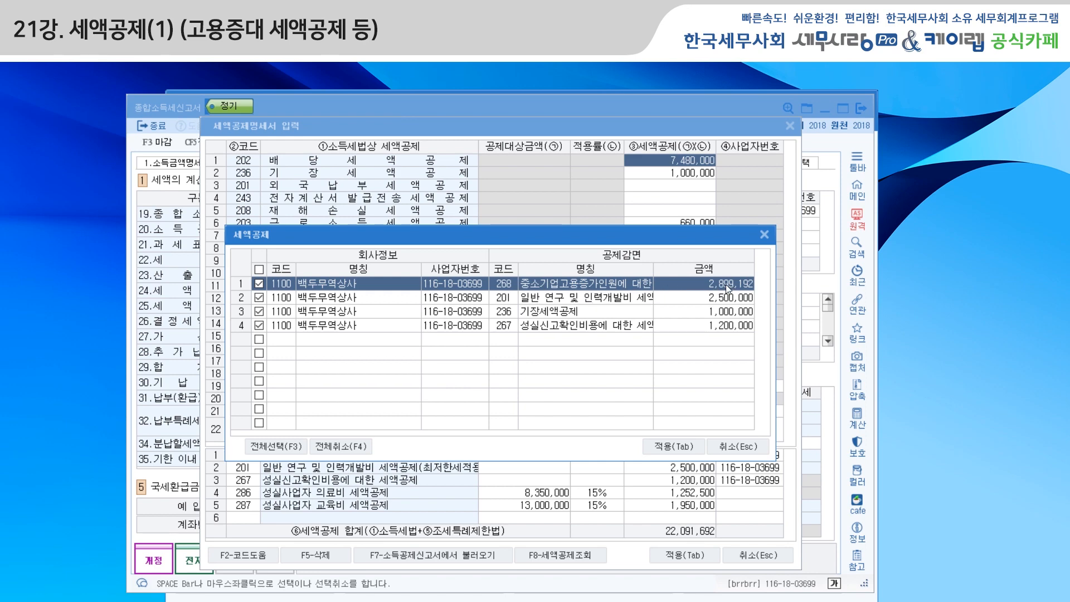
{"action": "left_click", "coordinate": [738, 446]}
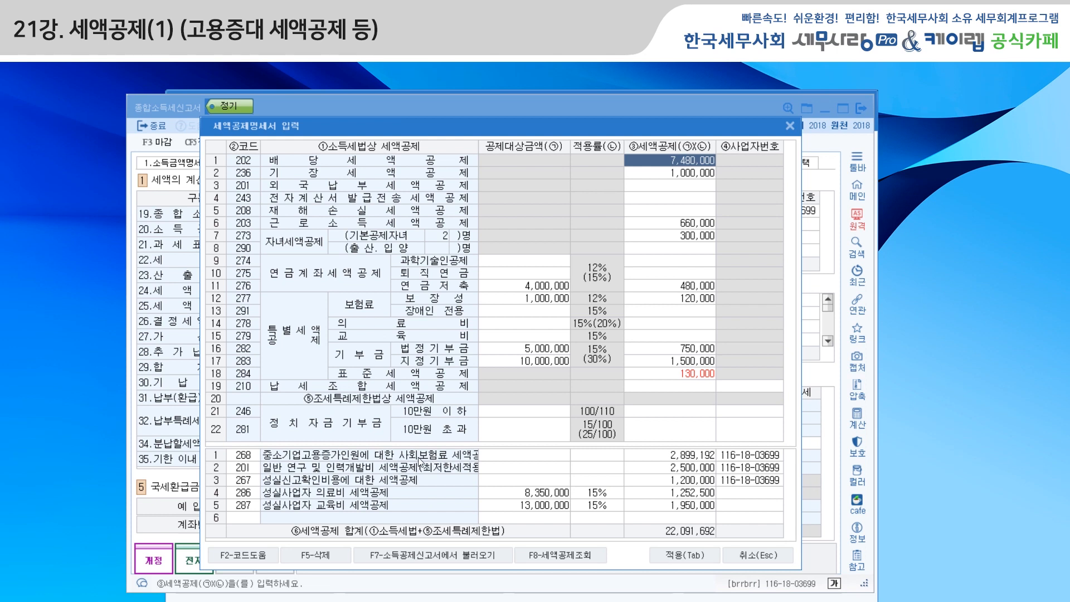
{"action": "left_click", "coordinate": [681, 460]}
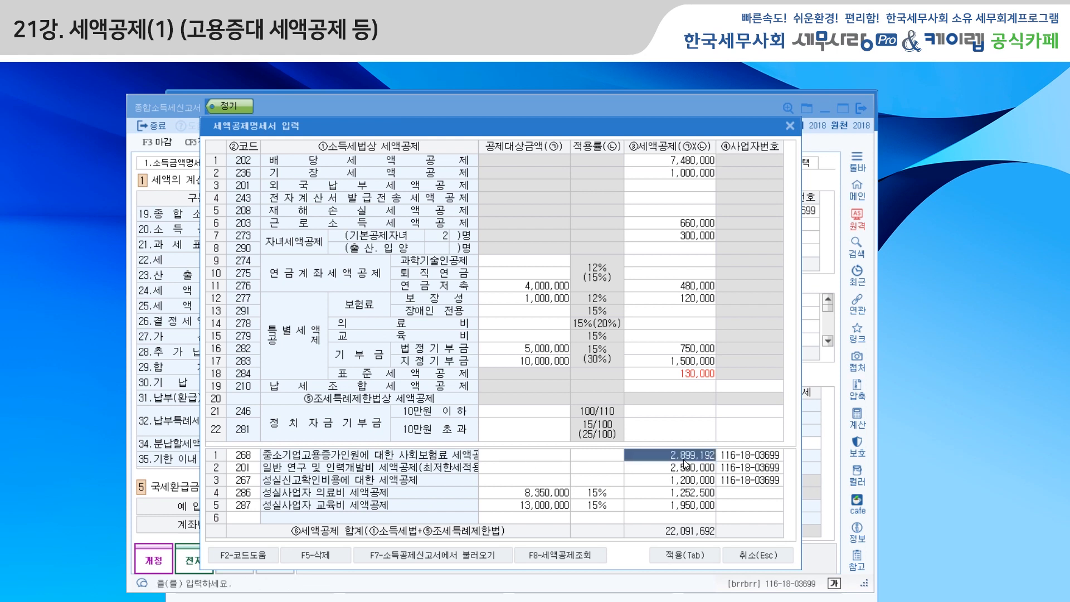